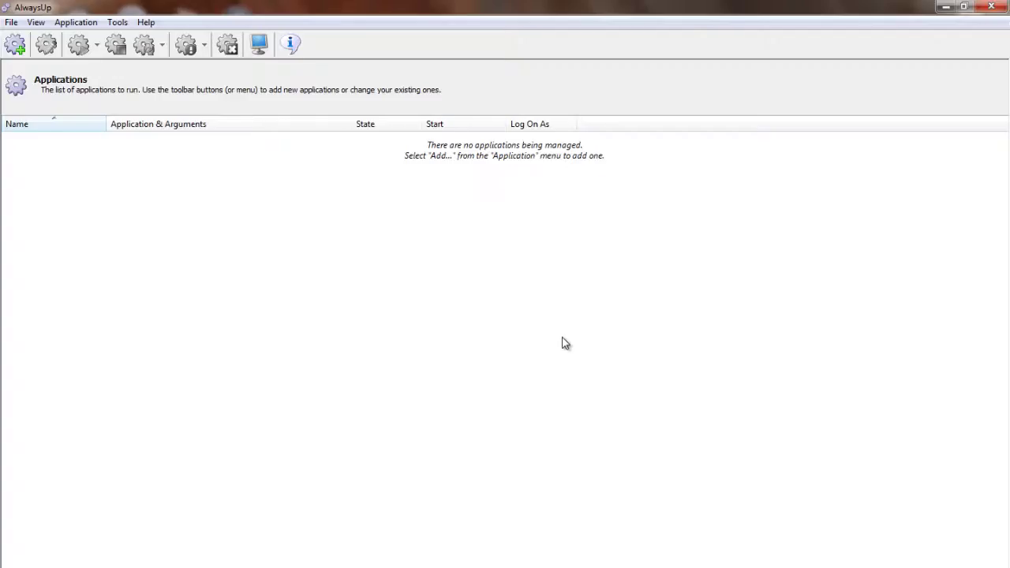
Step: Add a new application whose program is C:\memcached\memcached.exe
left_click(75, 22)
left_click(74, 38)
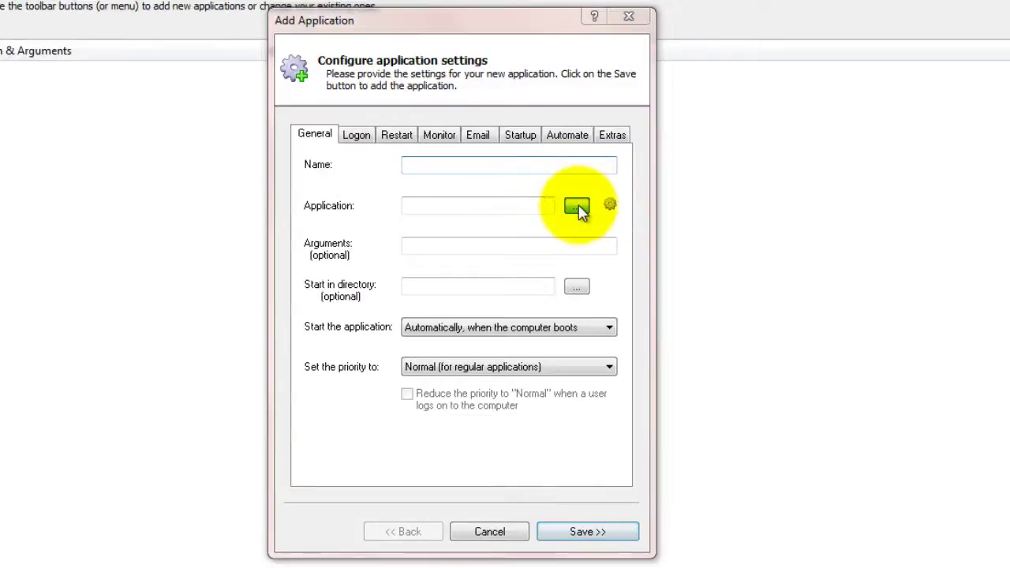
left_click(577, 206)
left_click(421, 177)
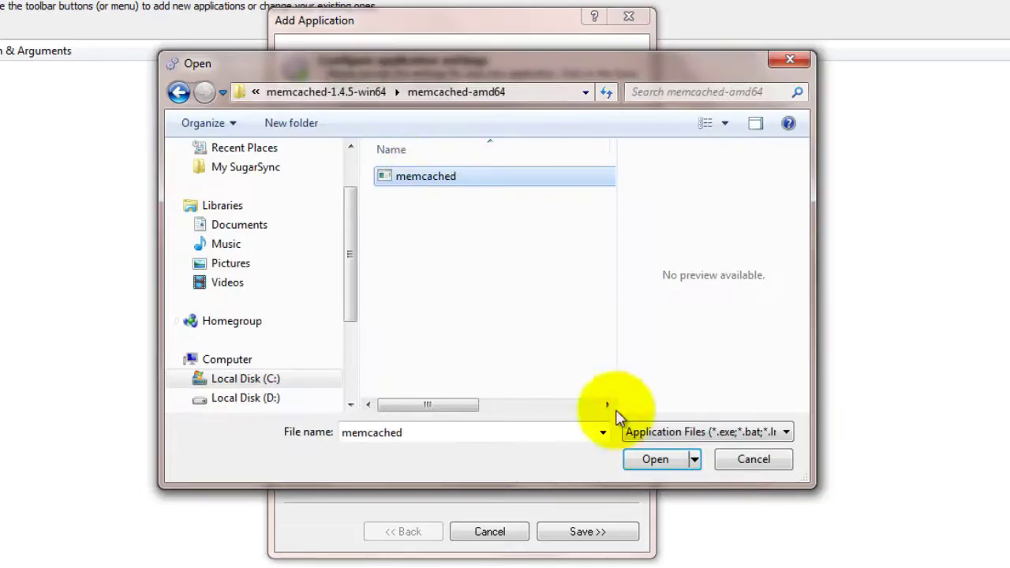
left_click(655, 461)
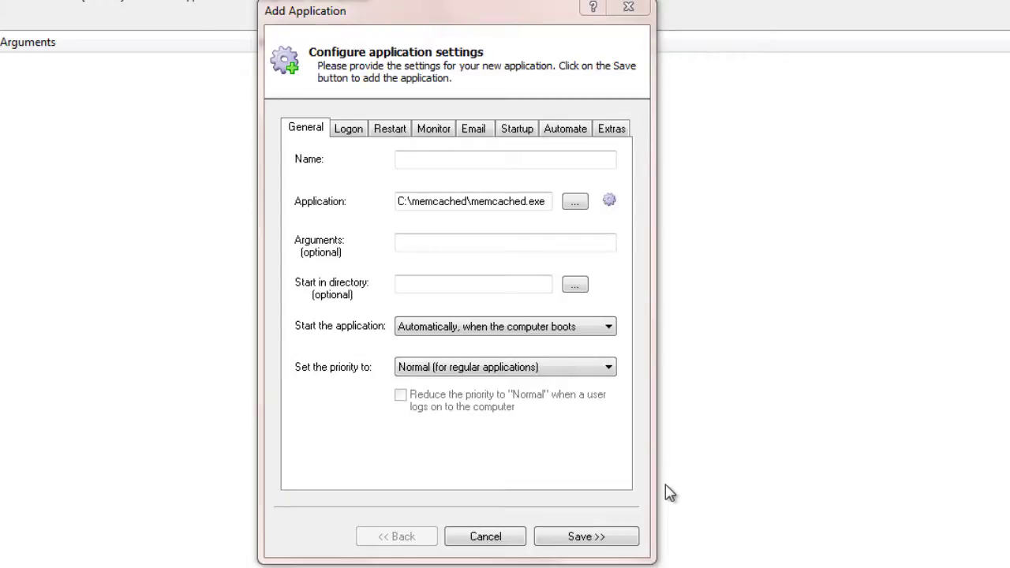
Step: Give the application arguments -p 9000 -m 256 and the name Memcached
type("-p 900")
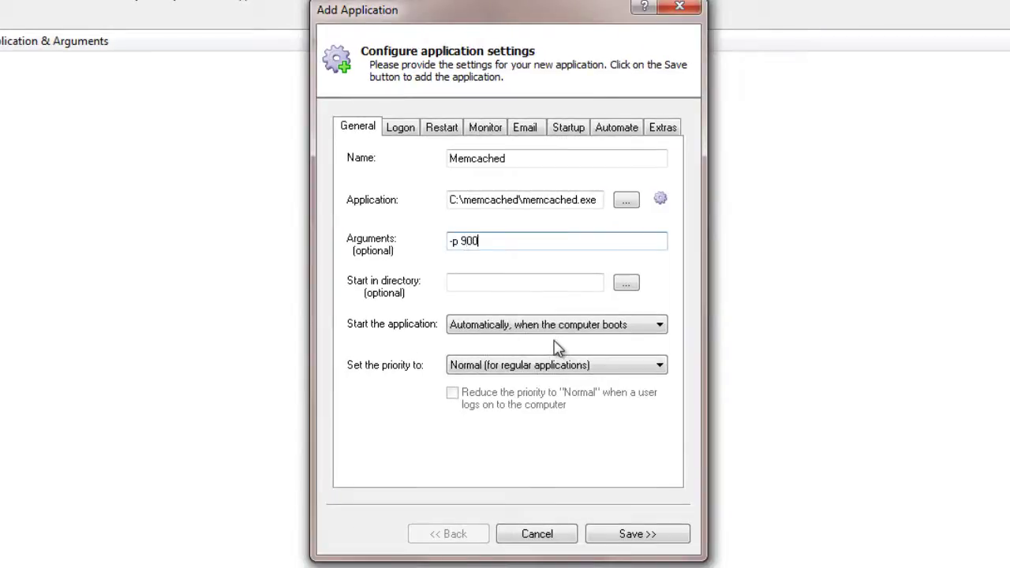
type("0")
type(" -m")
type(" 2")
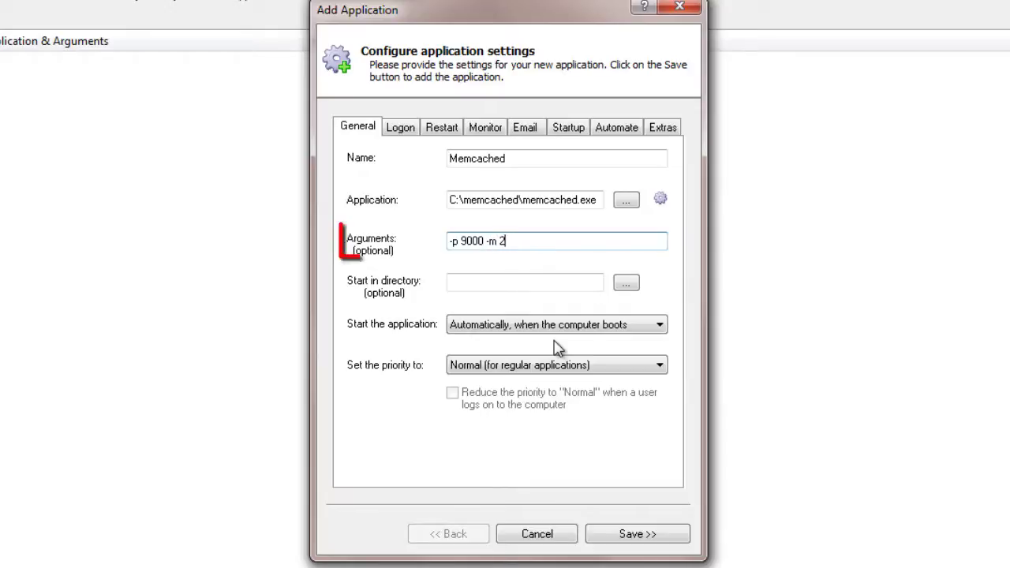
type("56")
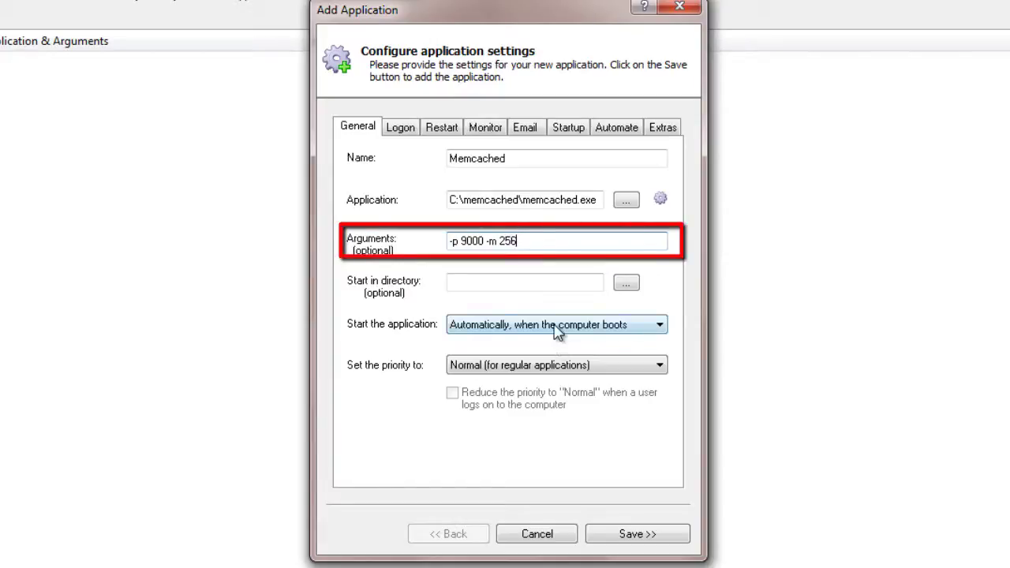
left_click(557, 324)
left_click(517, 159)
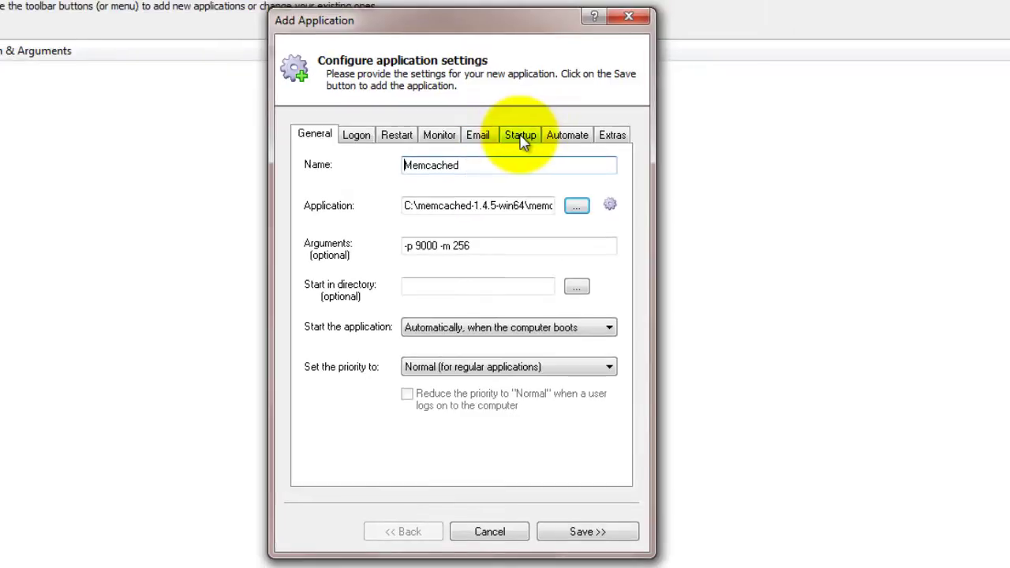
left_click(520, 135)
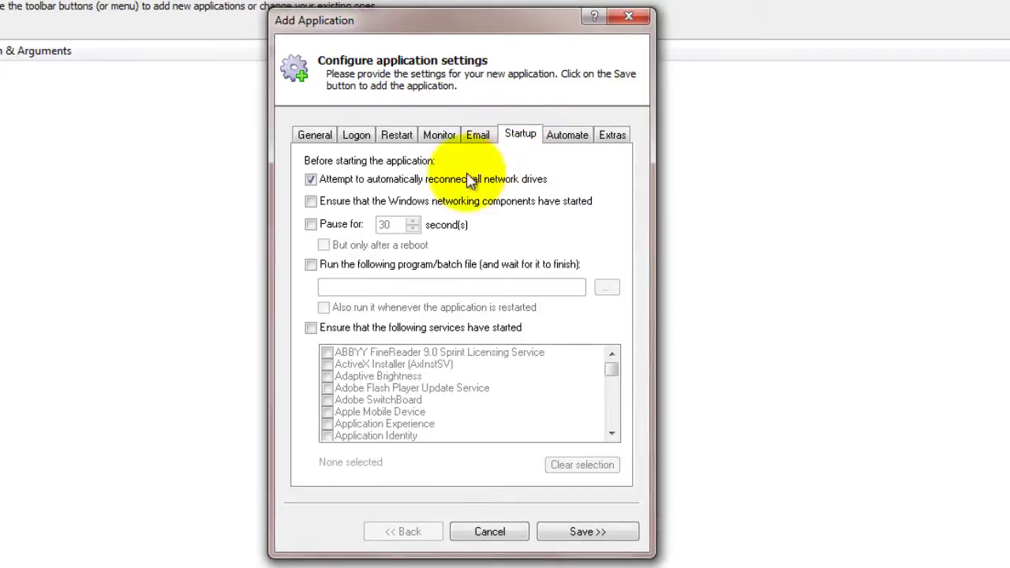
Step: Require Windows networking components before starting, and save the Memcached entry
left_click(312, 202)
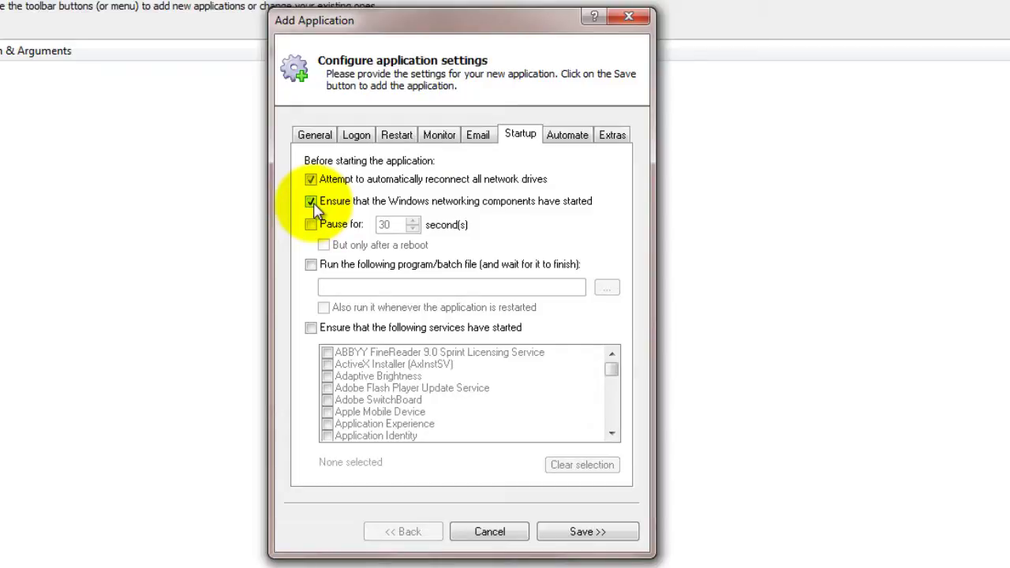
left_click(587, 536)
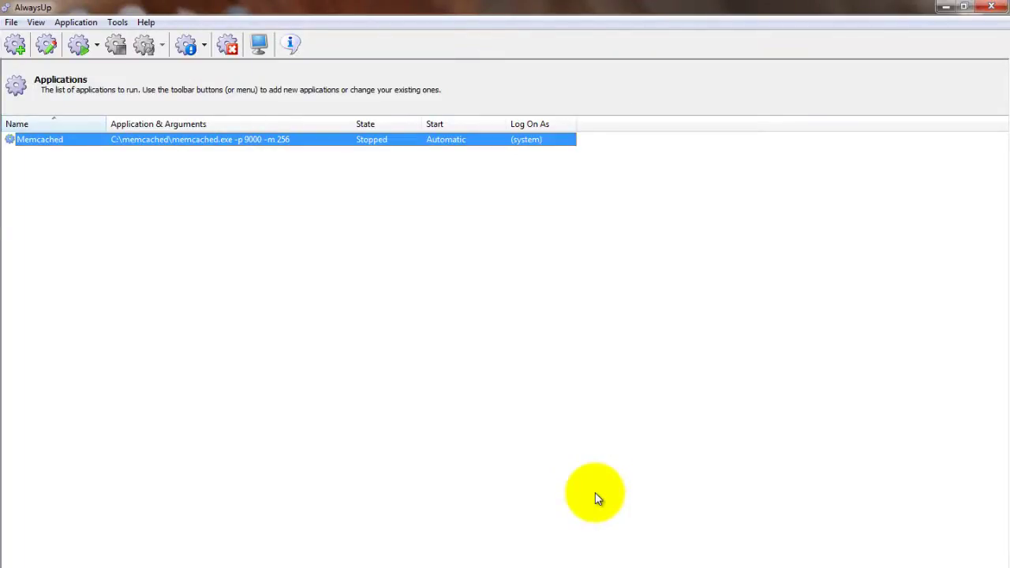
Step: Start the Memcached service from the Application menu
left_click(76, 22)
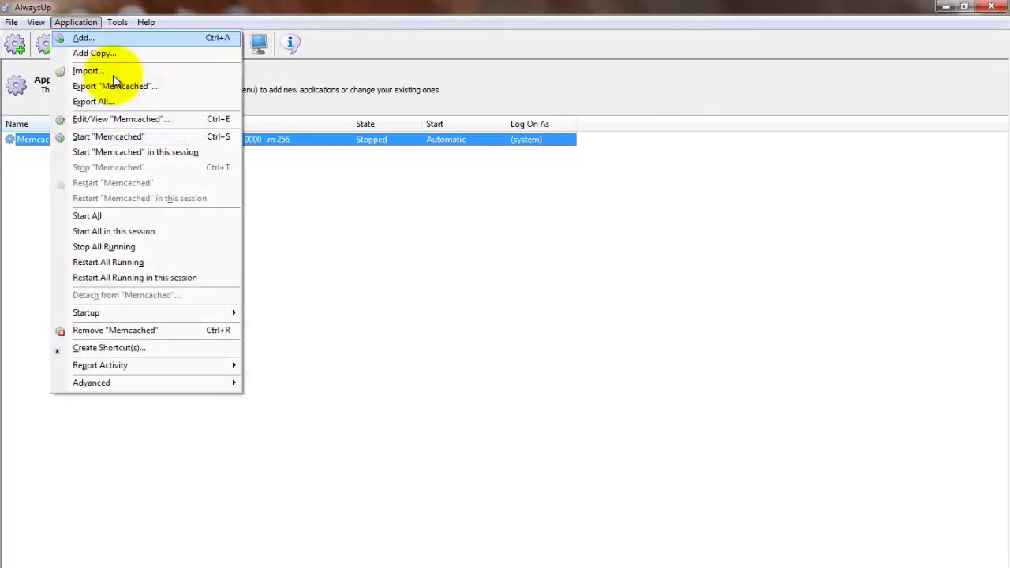
left_click(89, 137)
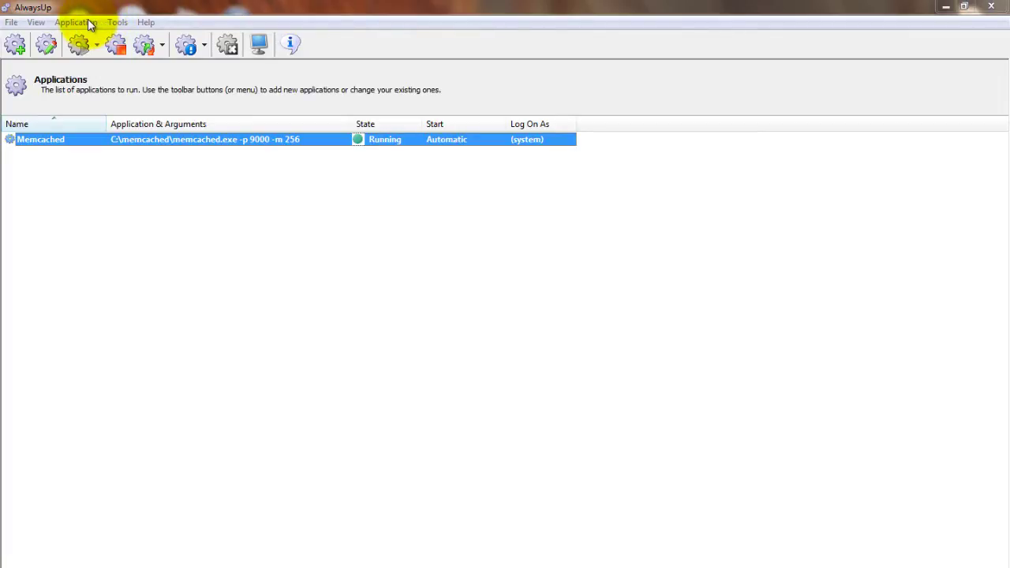
Step: Restart Memcached in the current session to show its console window
left_click(89, 25)
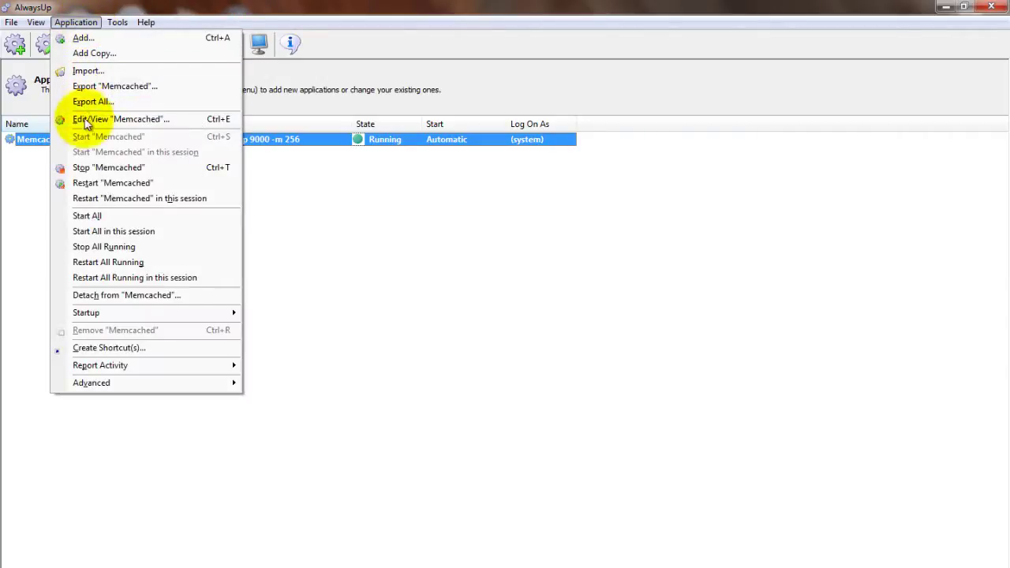
left_click(89, 198)
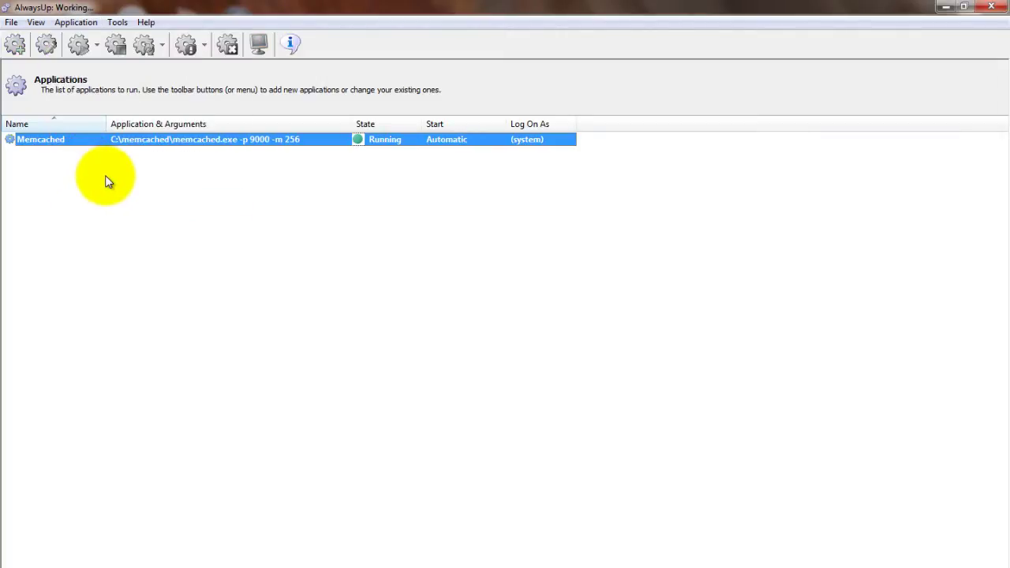